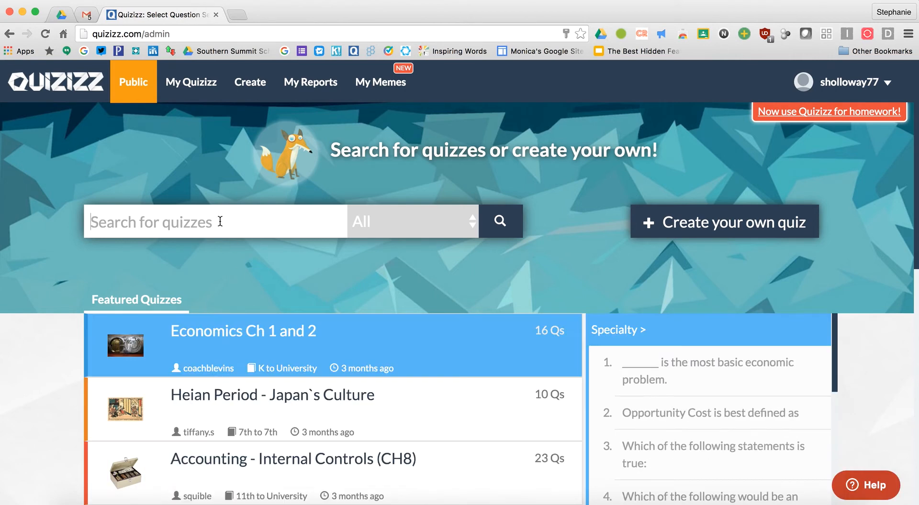
# Search Quizizz for 'biology' quizzes
pyautogui.write('biology')
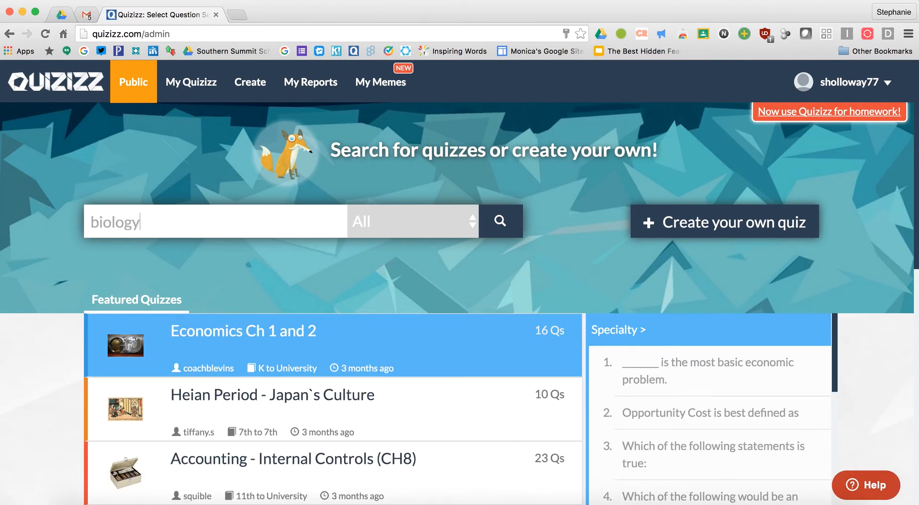
pyautogui.press('Return')
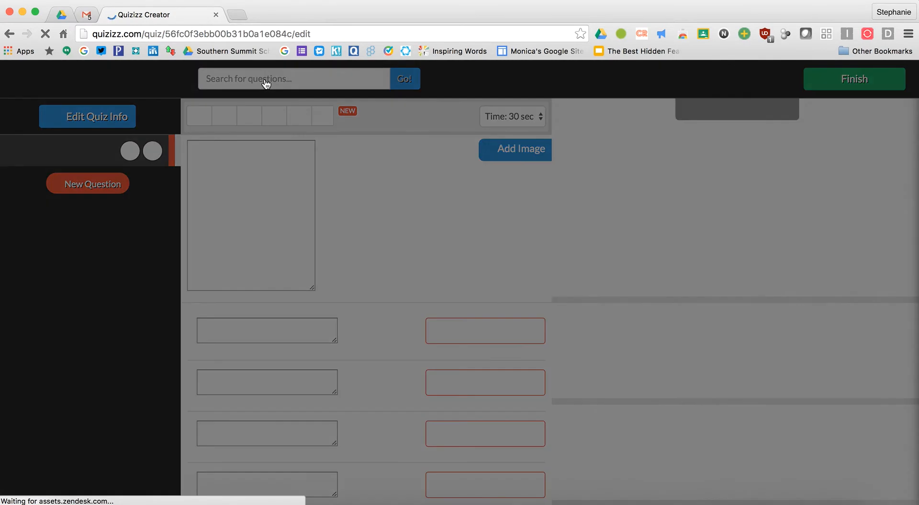
# Name the quiz 'Test', keeping it public in English, and confirm the details
pyautogui.click(440, 251)
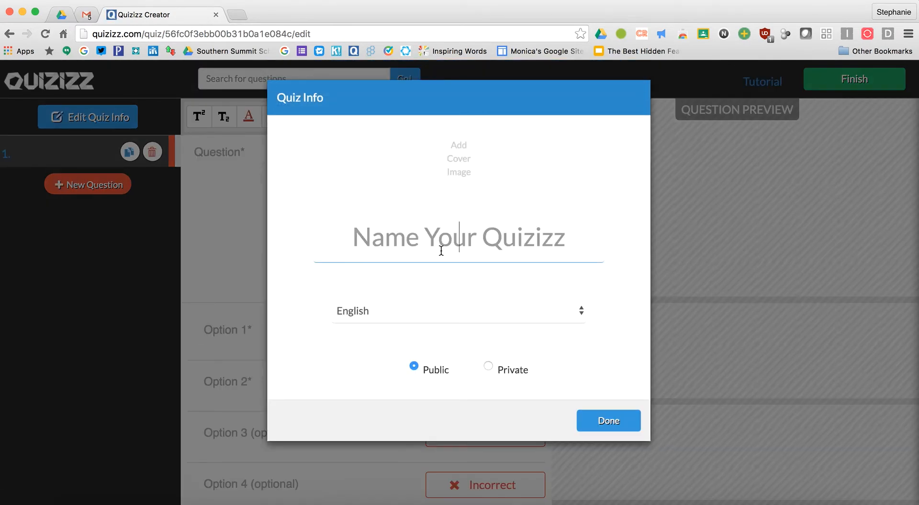
pyautogui.write('Test')
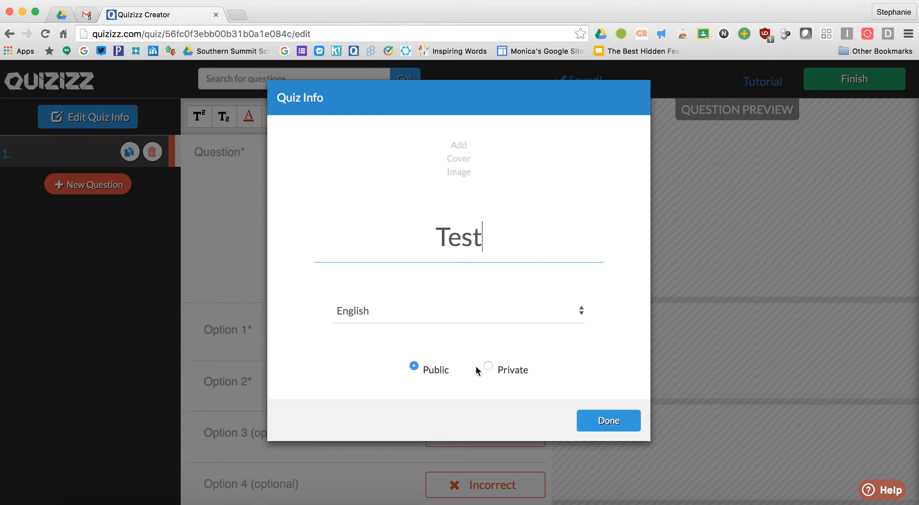
pyautogui.click(608, 421)
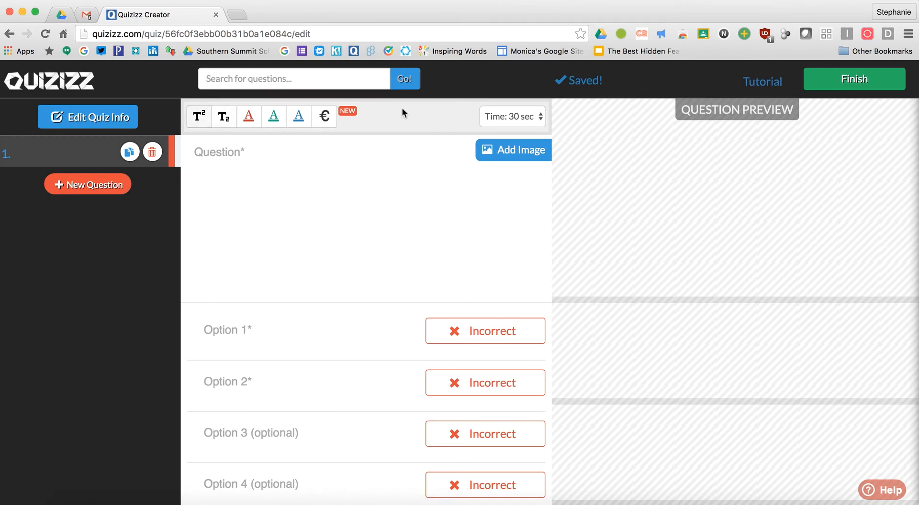
# Write question 1 'George Washington was the first president of the US.' with True/False options
pyautogui.click(273, 163)
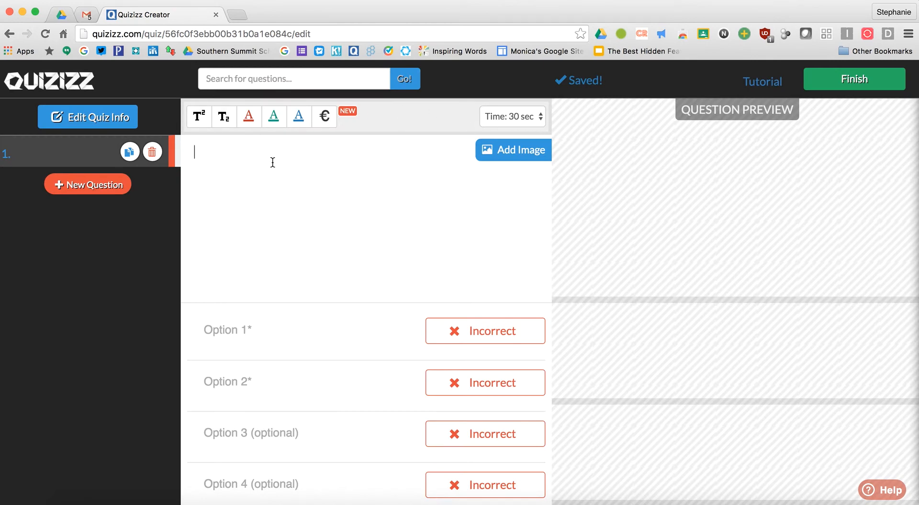
pyautogui.write('G')
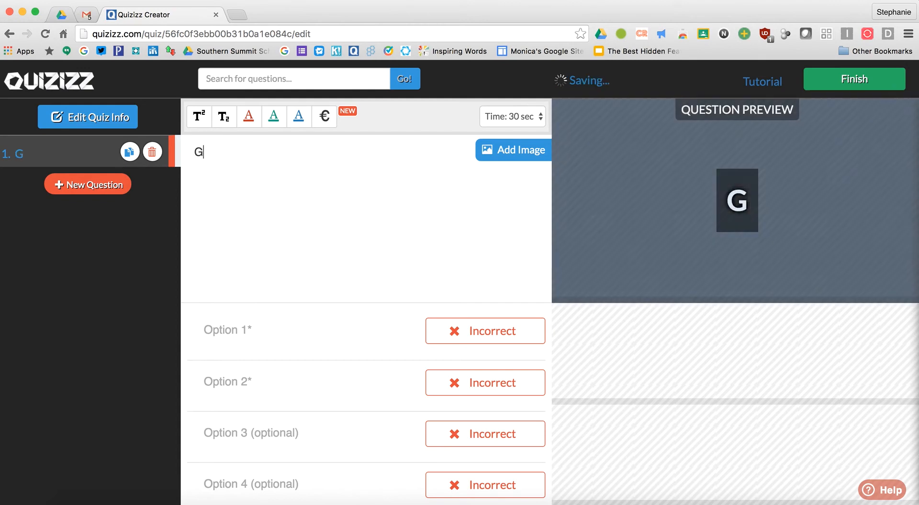
pyautogui.write('eorge Washin')
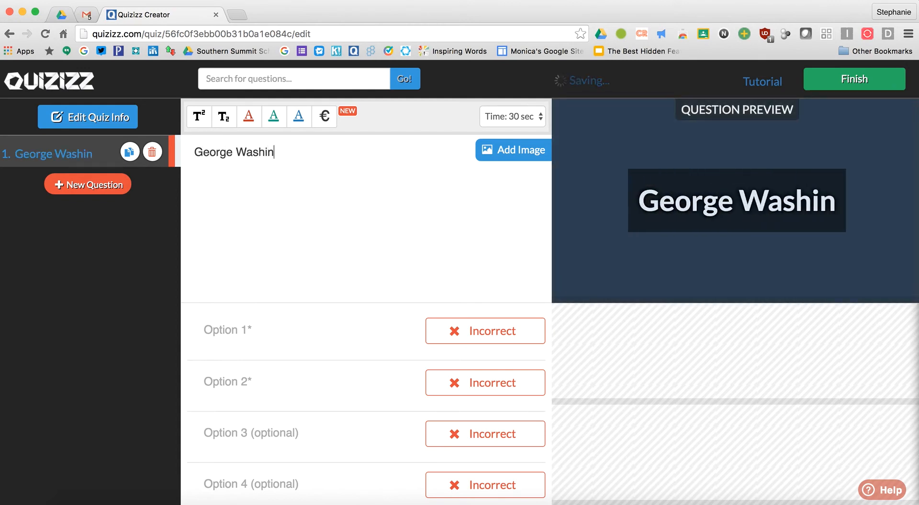
pyautogui.write('gton was the ')
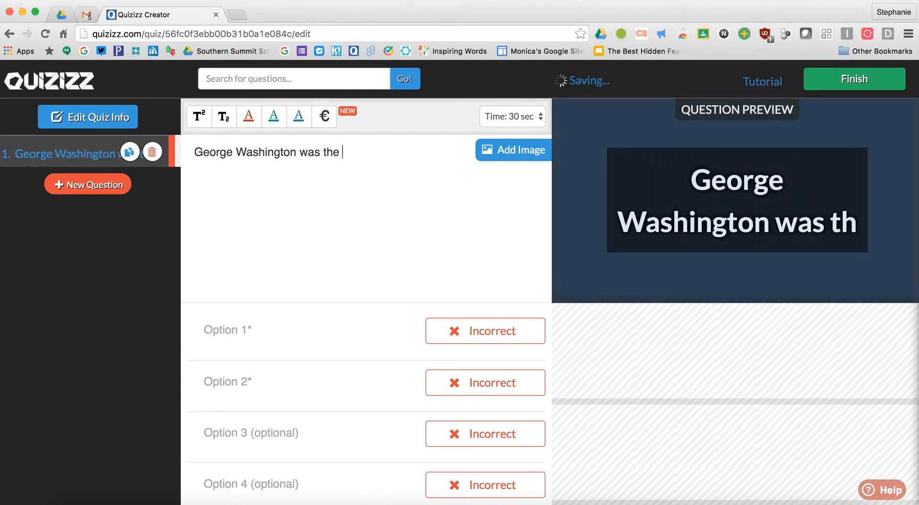
pyautogui.write('first presdient')
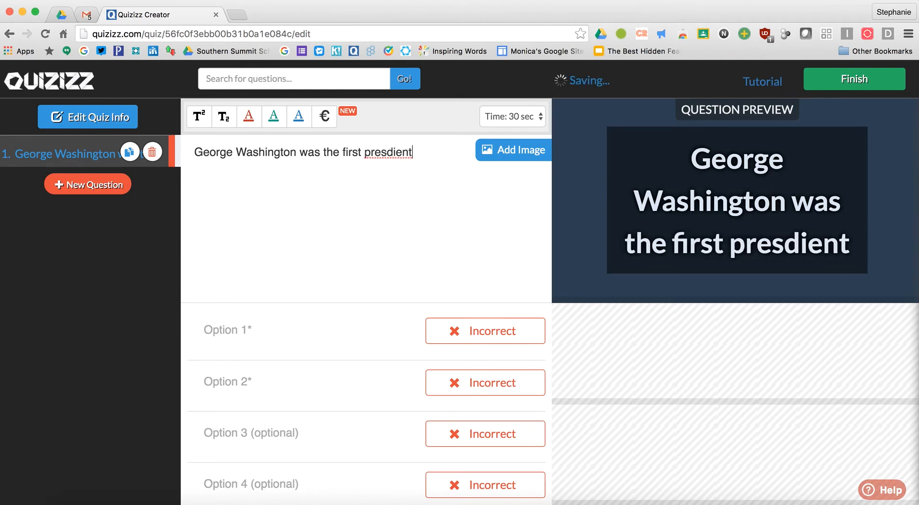
pyautogui.press('BackSpace')
pyautogui.press('BackSpace')
pyautogui.press('BackSpace')
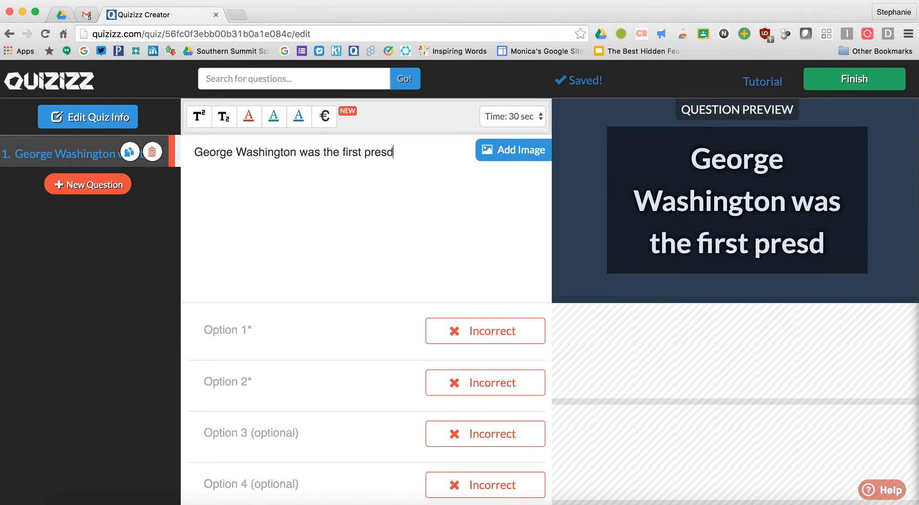
pyautogui.press('BackSpace')
pyautogui.write('ident of the US.')
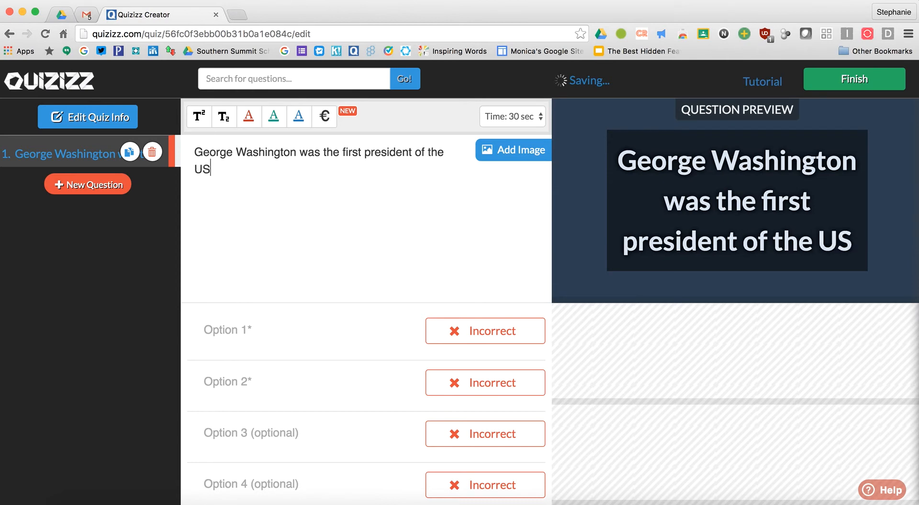
pyautogui.click(237, 326)
pyautogui.write('True')
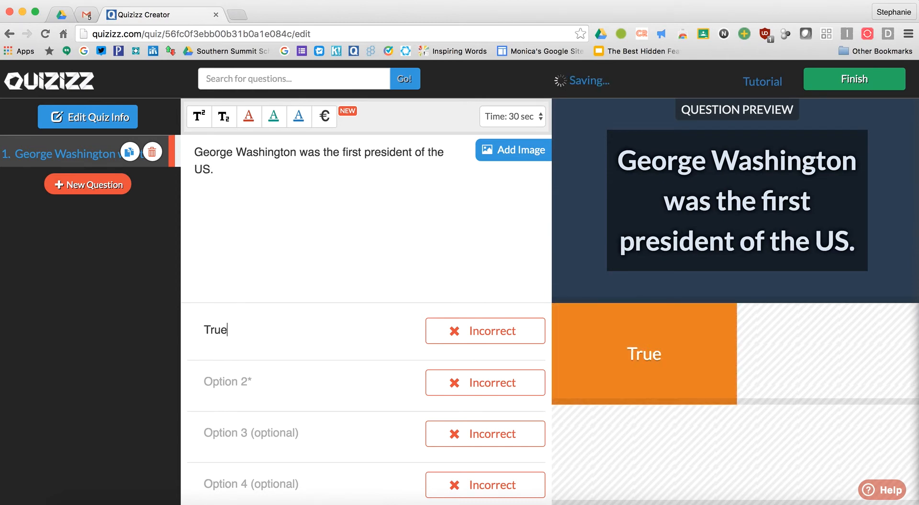
pyautogui.click(238, 383)
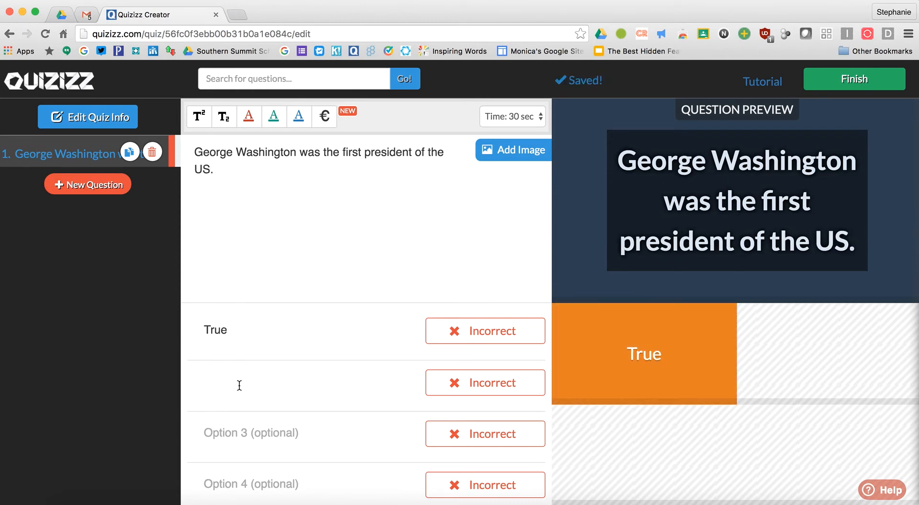
pyautogui.write('Falso')
# Mark True as correct, set a 20-second time limit, and add question 2
pyautogui.click(519, 337)
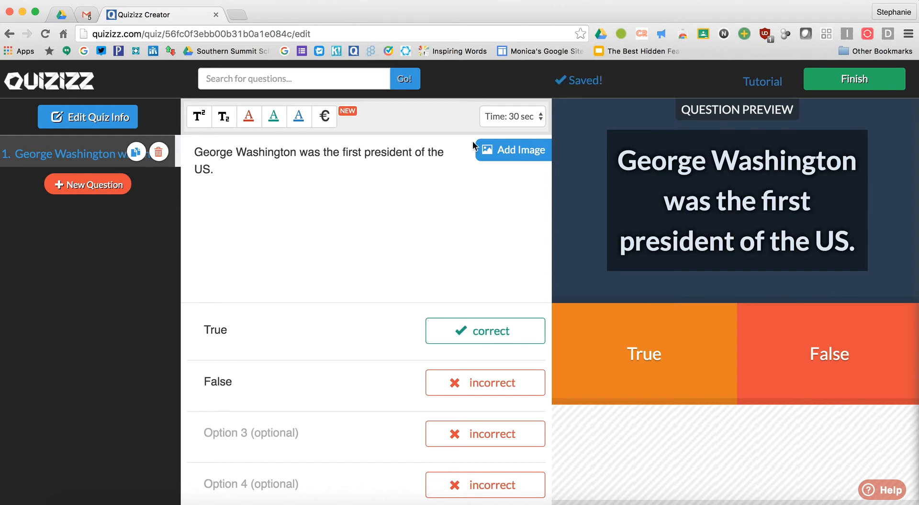
pyautogui.click(504, 121)
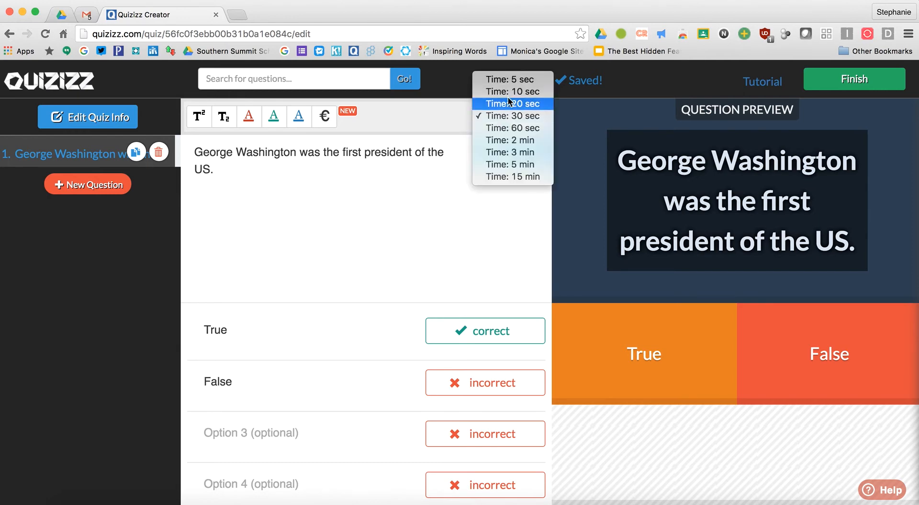
pyautogui.click(508, 100)
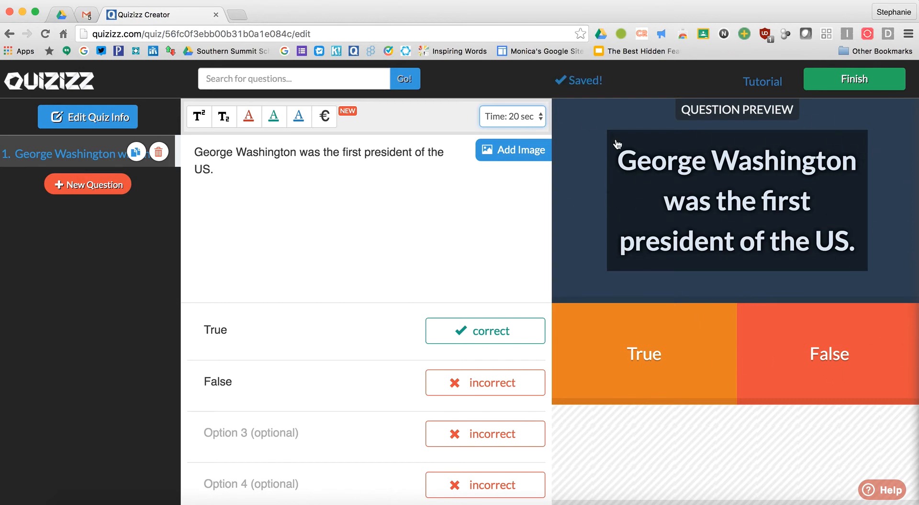
pyautogui.click(76, 192)
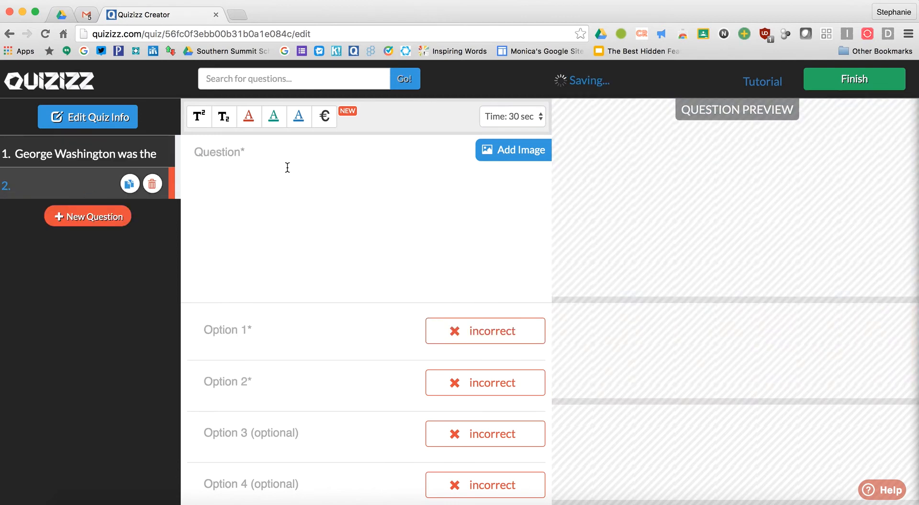
# Search the question bank for 'president' and add two 'Who is this?' questions from United States Presidents
pyautogui.click(245, 79)
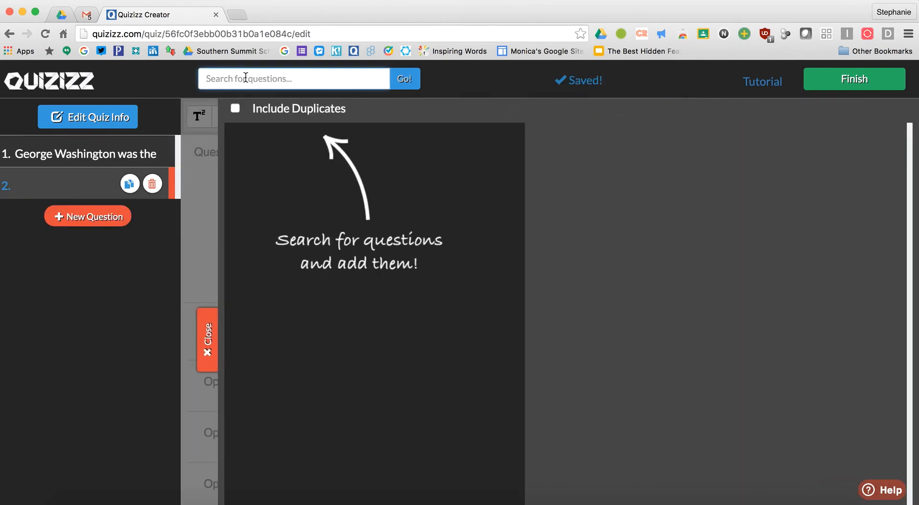
pyautogui.write('president')
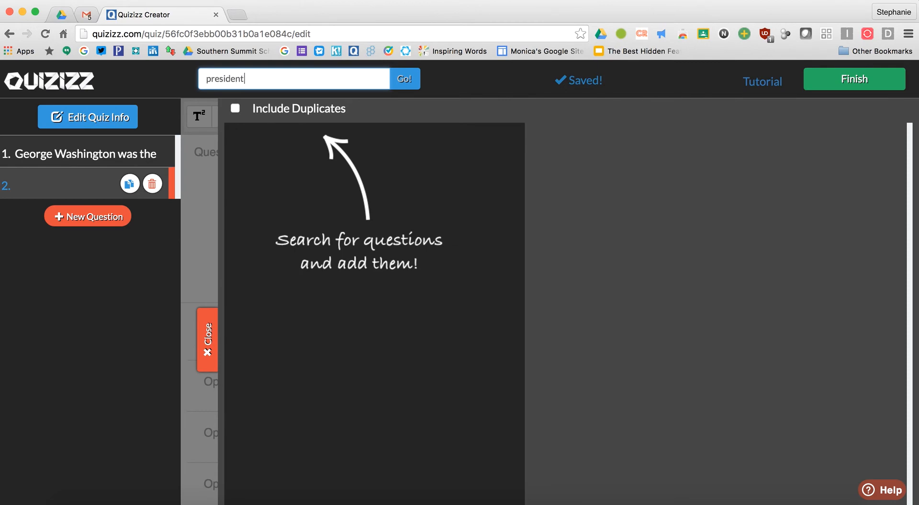
pyautogui.press('Return')
pyautogui.click(380, 171)
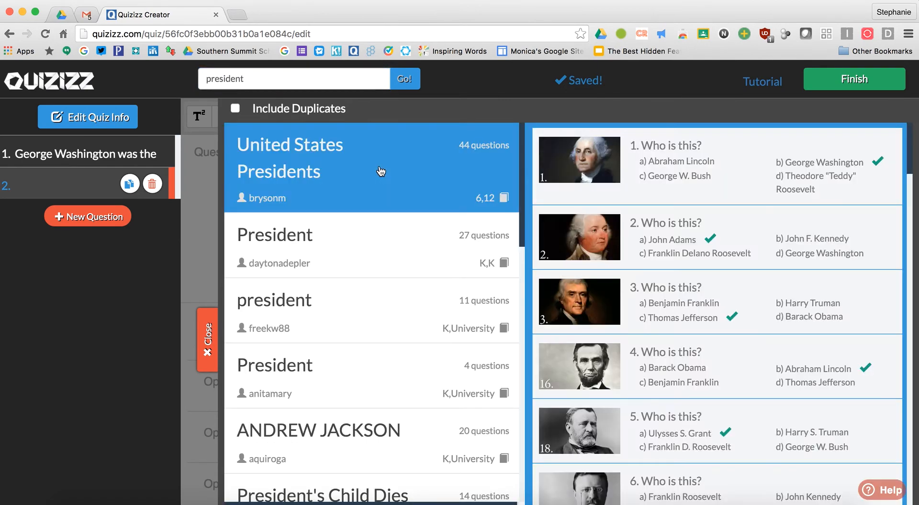
pyautogui.moveTo(726, 162)
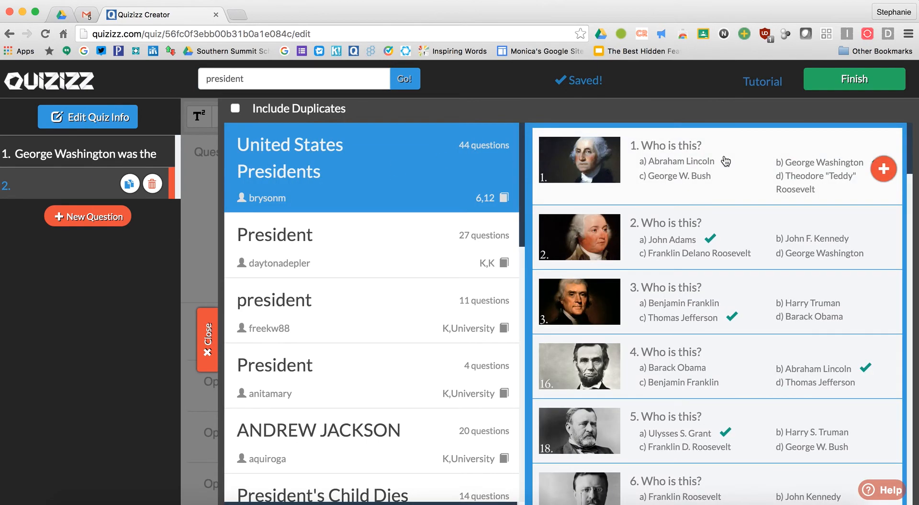
pyautogui.click(883, 170)
pyautogui.click(885, 373)
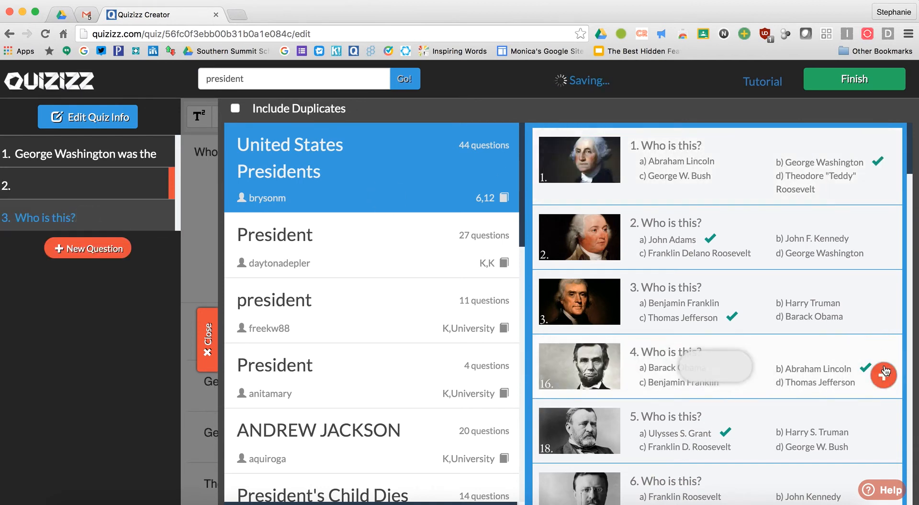
# Add the ANDREW JACKSON political party question, then delete the empty question 2
pyautogui.click(326, 420)
pyautogui.moveTo(816, 219)
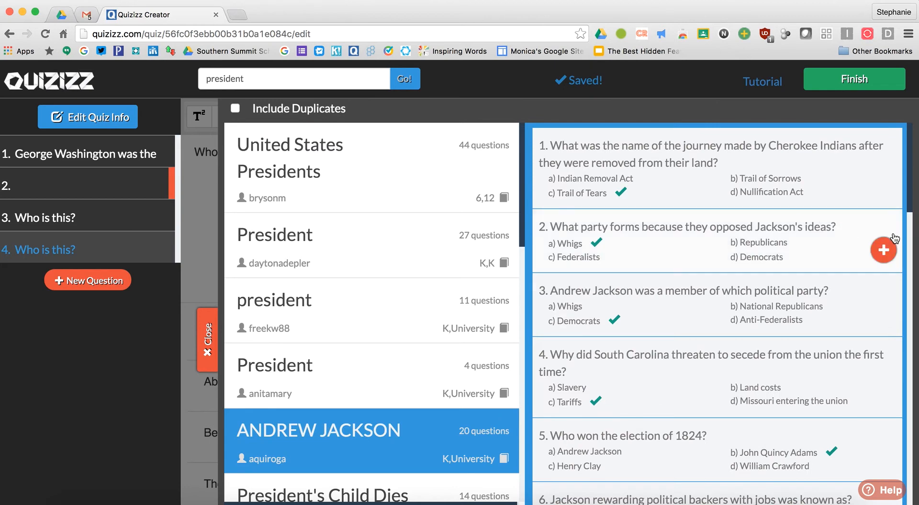
pyautogui.click(886, 247)
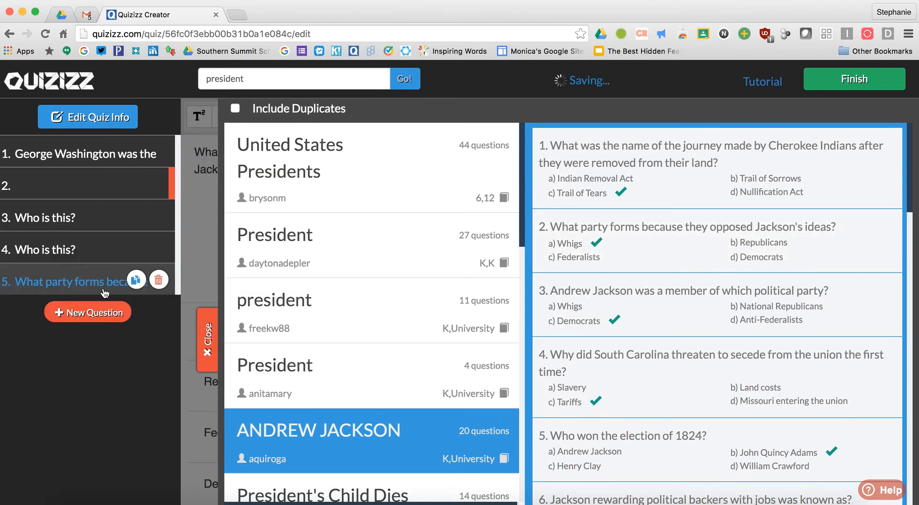
pyautogui.click(97, 218)
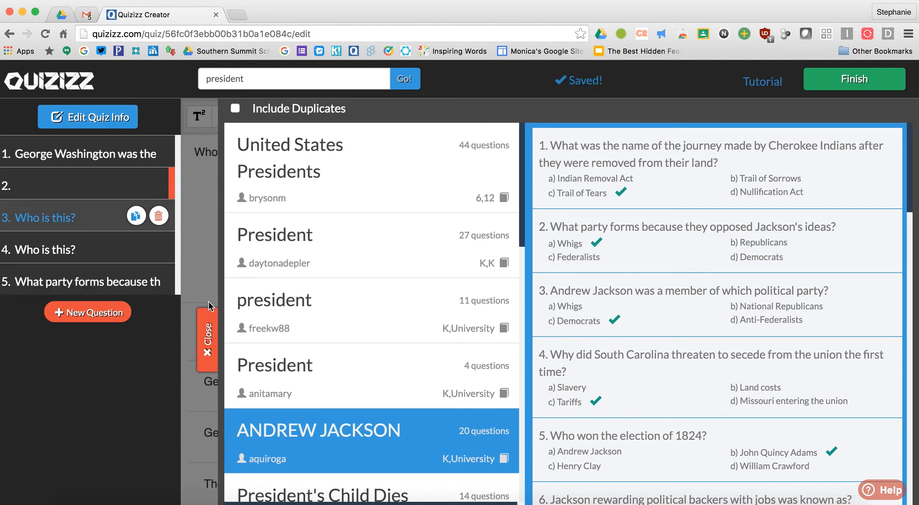
pyautogui.click(209, 342)
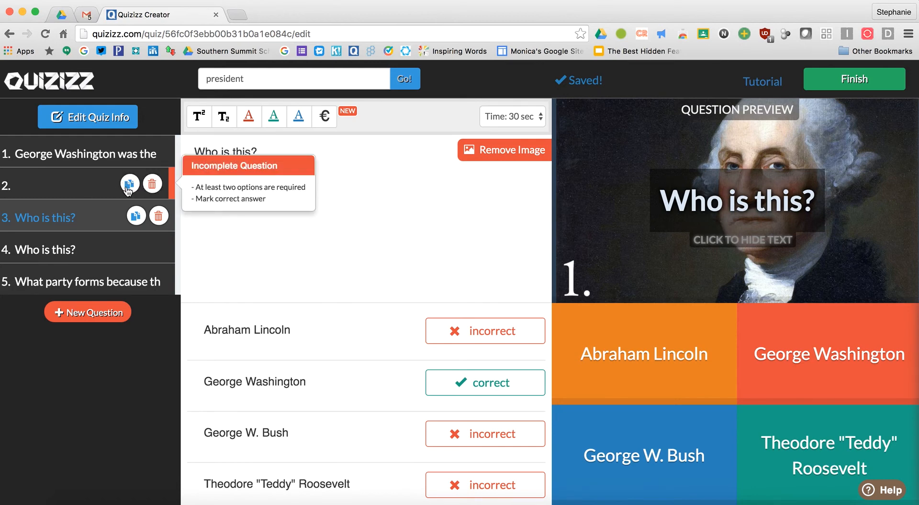
pyautogui.click(153, 184)
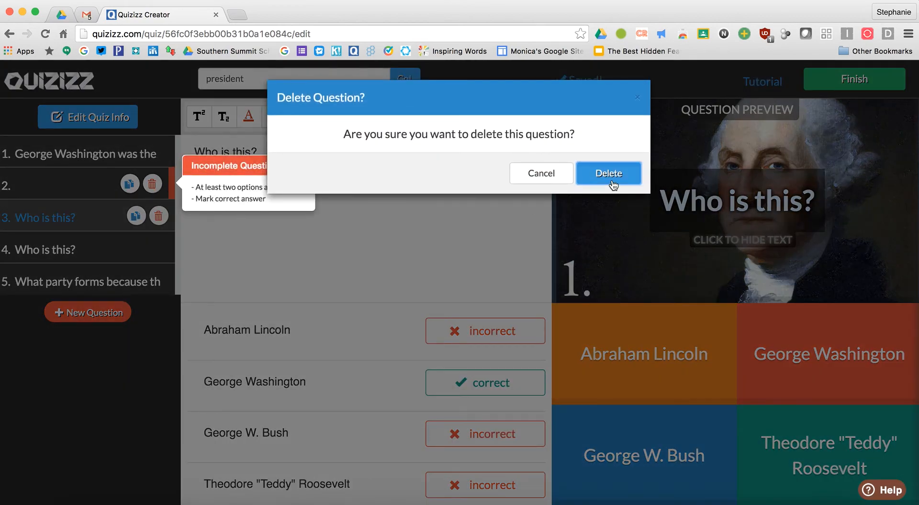
pyautogui.click(610, 177)
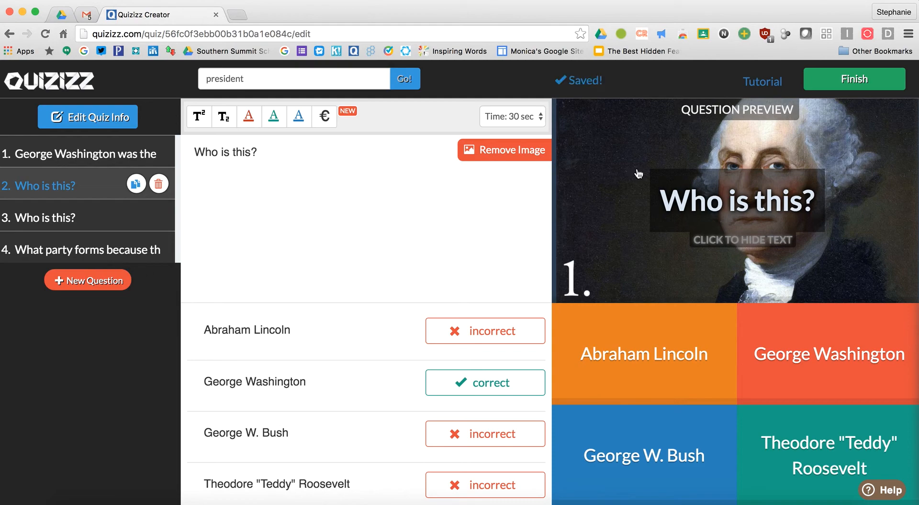
# Set the quiz grade range to K–5, subject History and topic Government
pyautogui.click(863, 88)
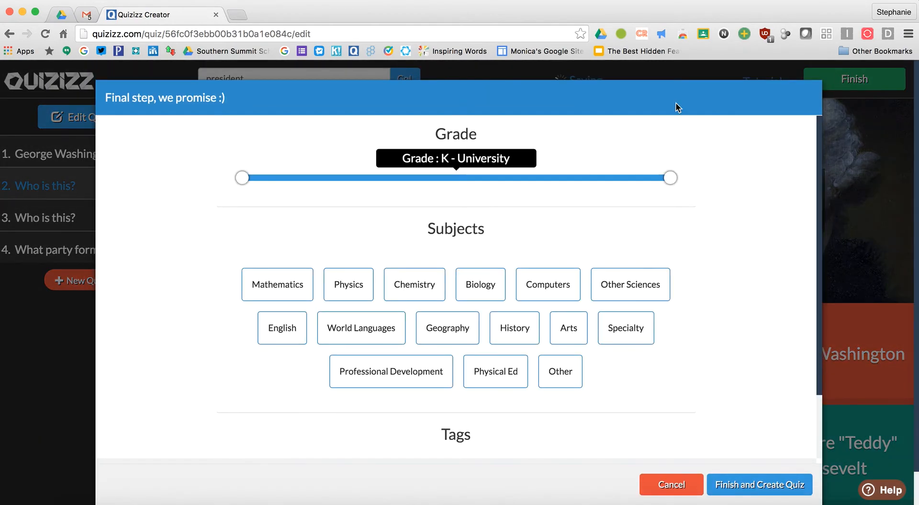
pyautogui.moveTo(671, 180); pyautogui.dragTo(394, 177)
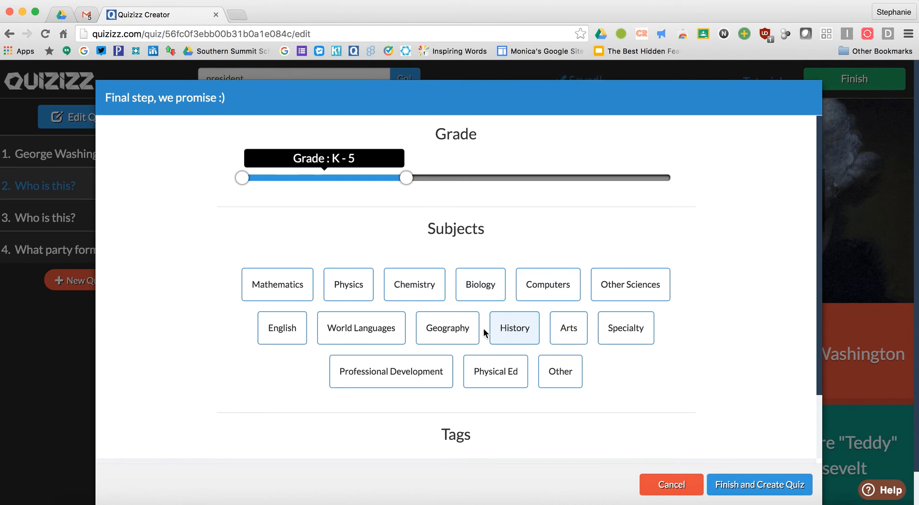
pyautogui.click(511, 333)
pyautogui.scroll(-5, 511, 335)
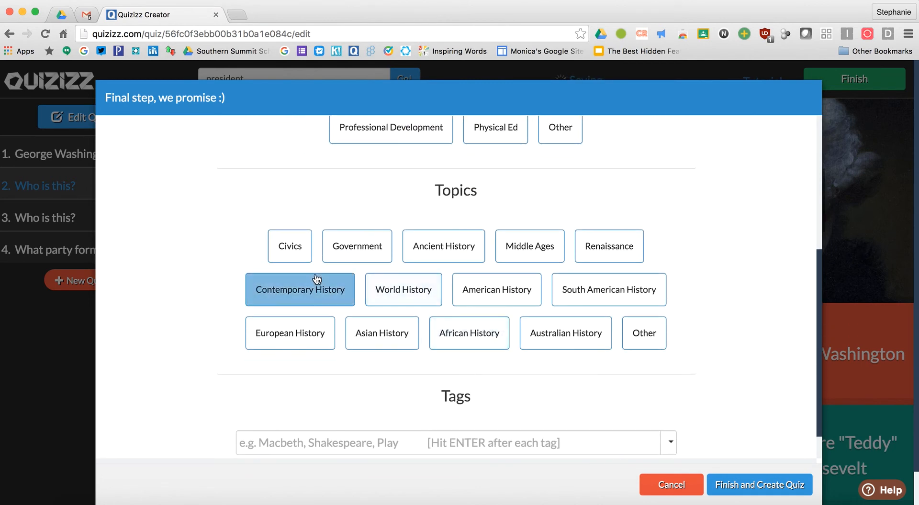
pyautogui.click(354, 249)
# Add the tag 'presidents' and create the quiz
pyautogui.scroll(-2, 433, 412)
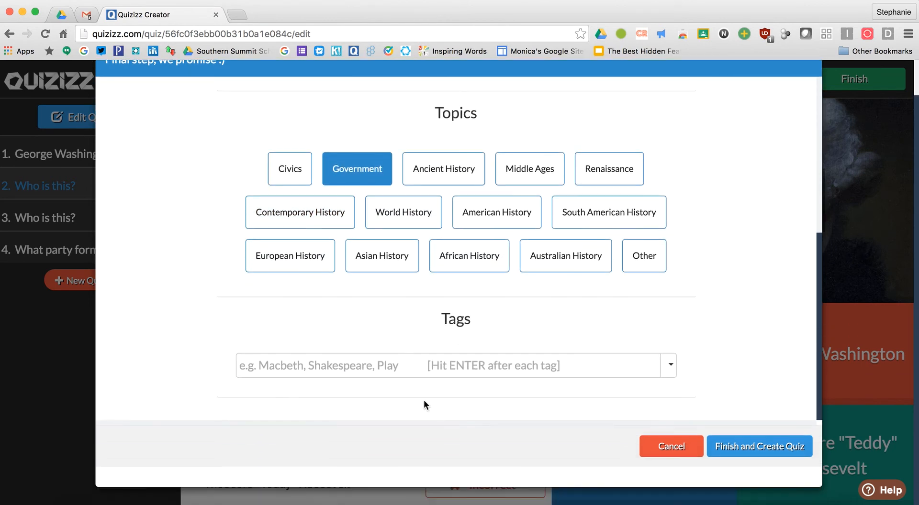
pyautogui.click(362, 361)
pyautogui.write('presidents')
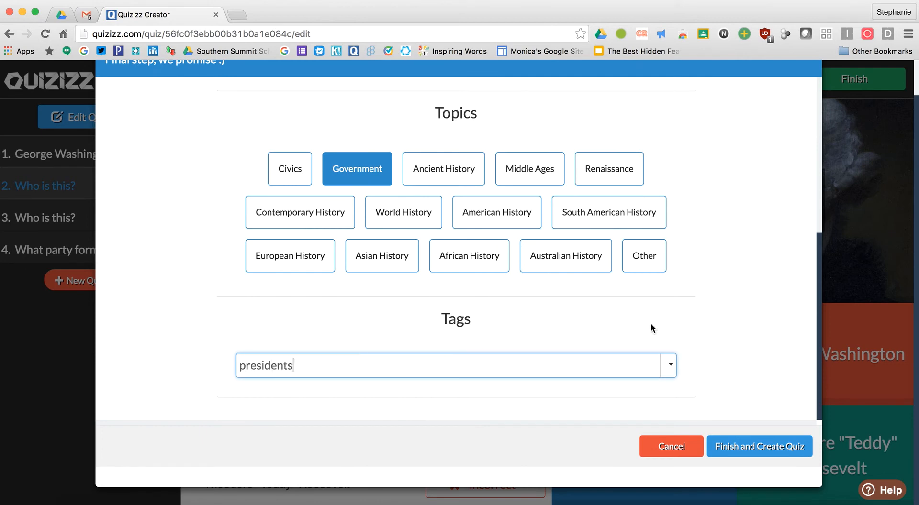
pyautogui.click(742, 448)
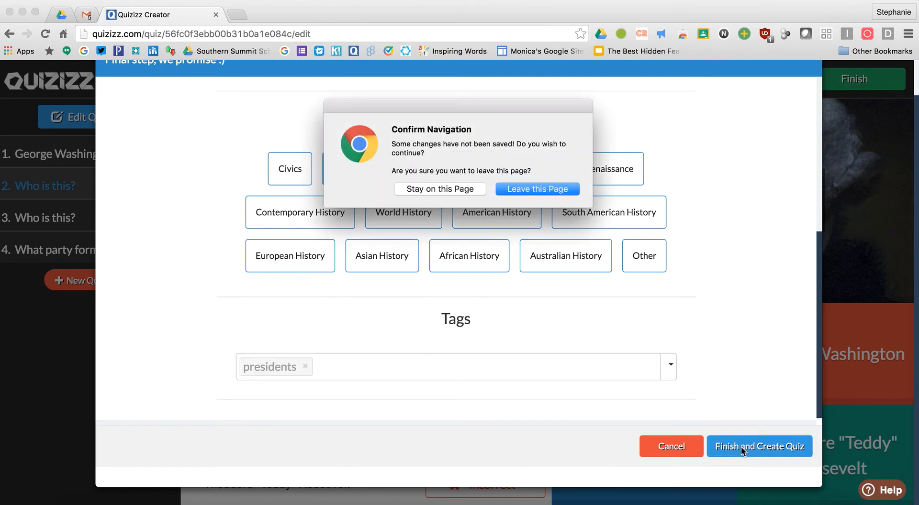
pyautogui.click(523, 185)
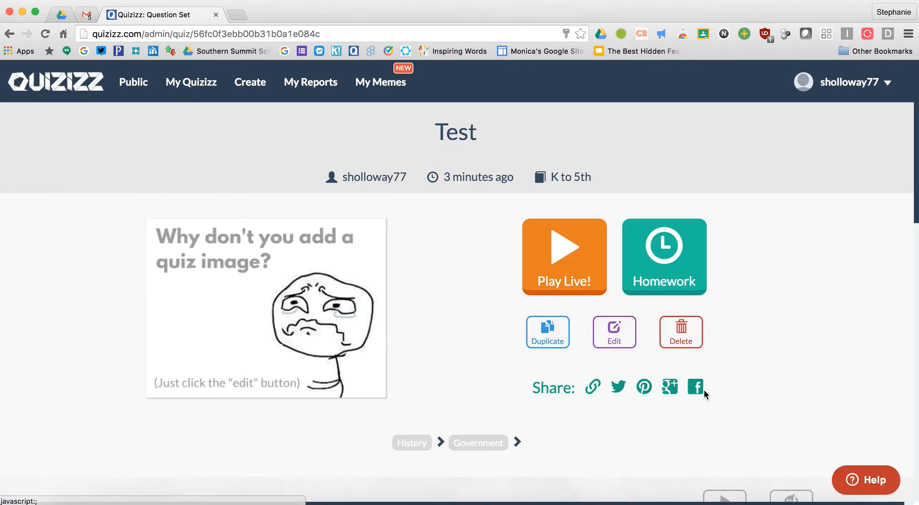
# Launch a live game of 'Test' and proceed to its game dashboard
pyautogui.click(553, 247)
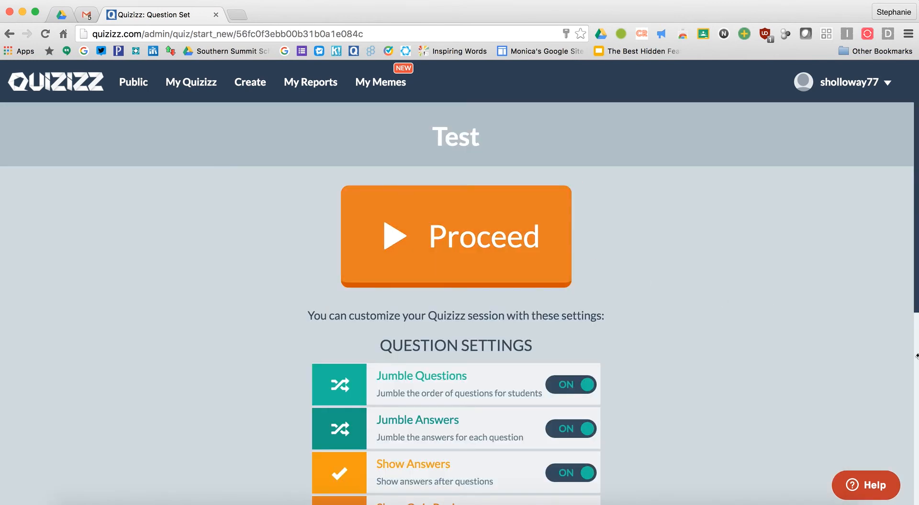
pyautogui.click(423, 261)
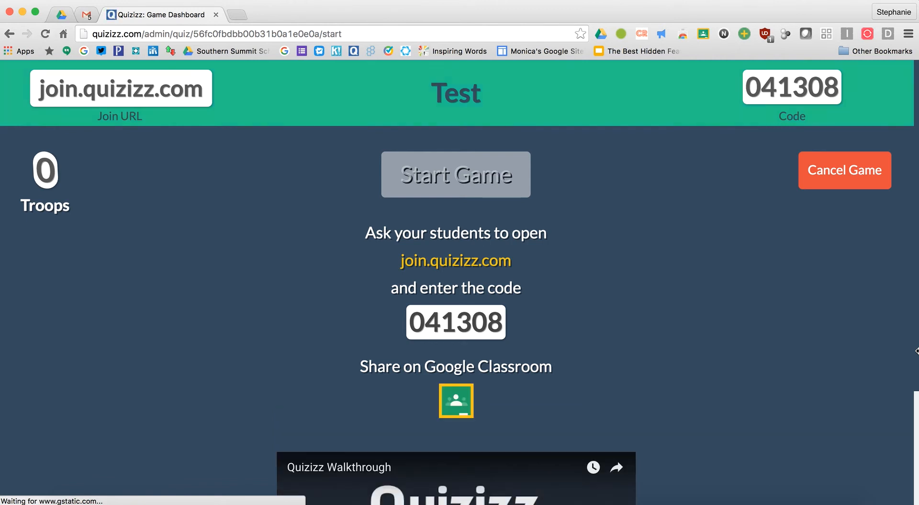
# Join the live game with code 041308 as a student in a second window
pyautogui.moveTo(917, 350); pyautogui.dragTo(666, 329)
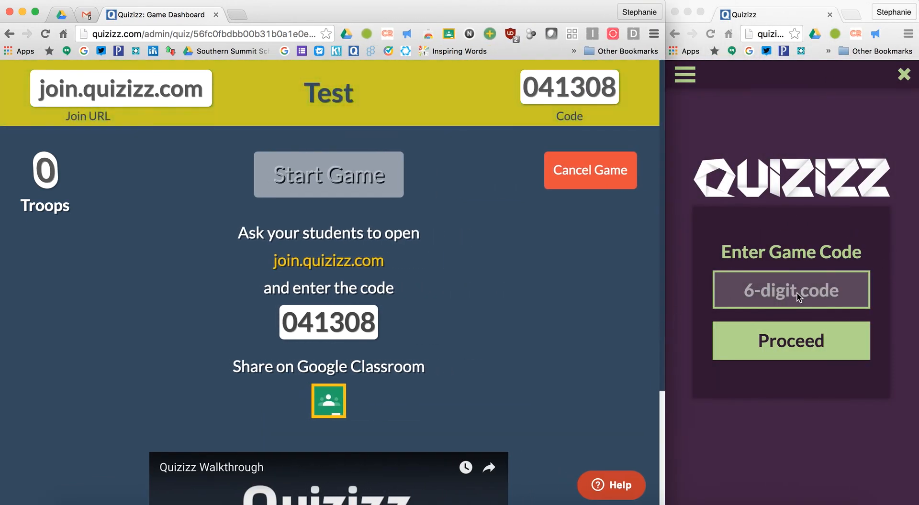
pyautogui.click(759, 293)
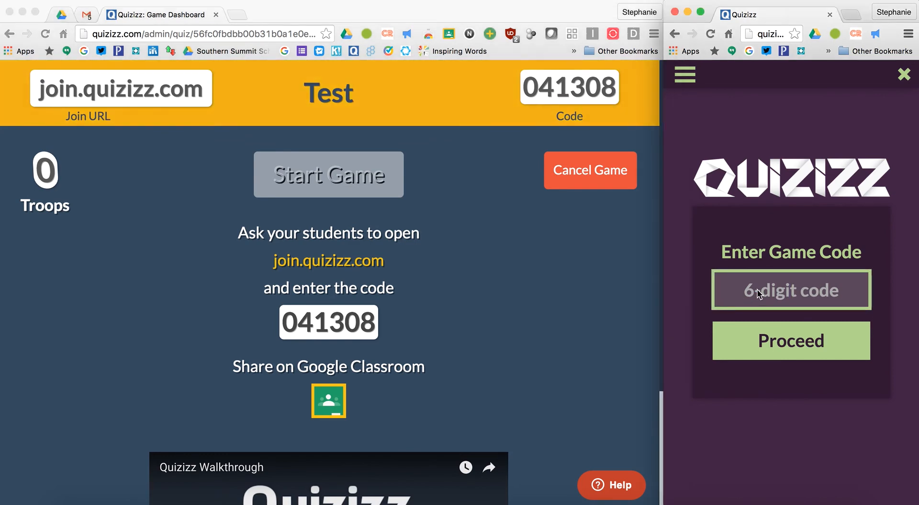
pyautogui.write('041308')
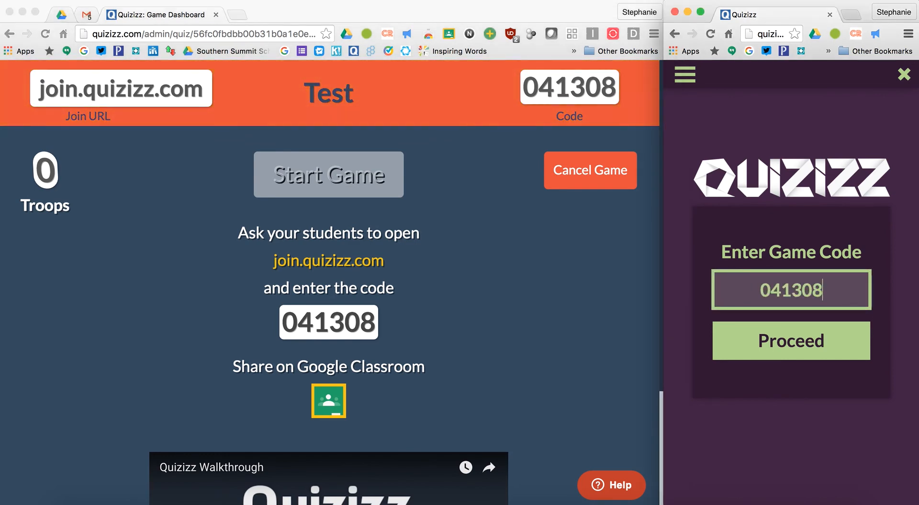
pyautogui.click(794, 343)
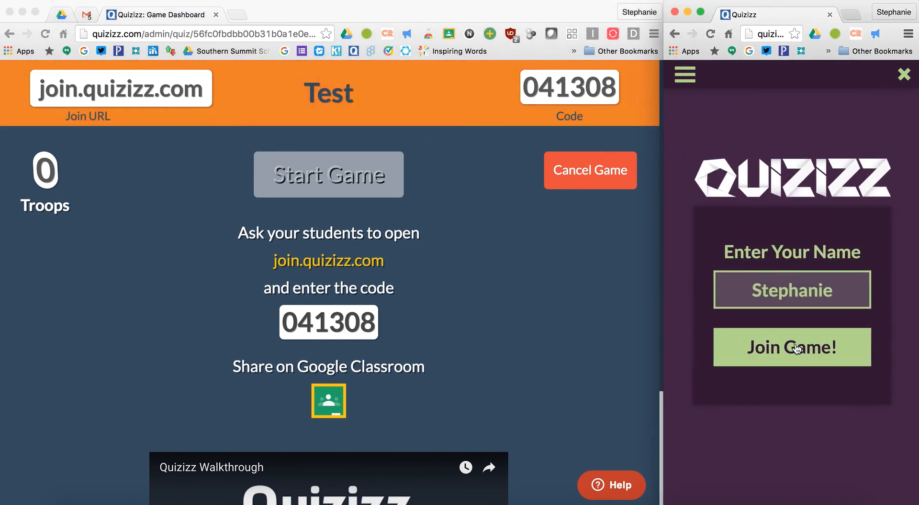
pyautogui.click(796, 348)
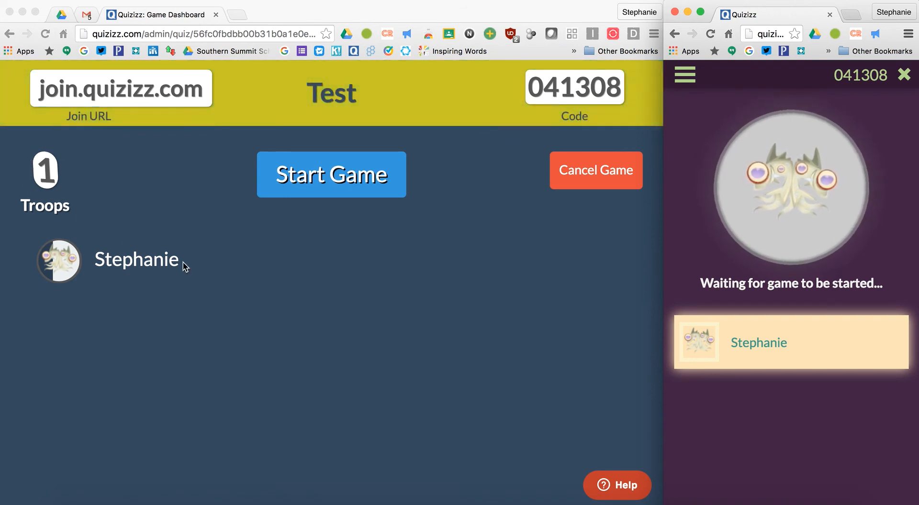
# Start the live game from the teacher dashboard
pyautogui.click(361, 179)
pyautogui.click(361, 178)
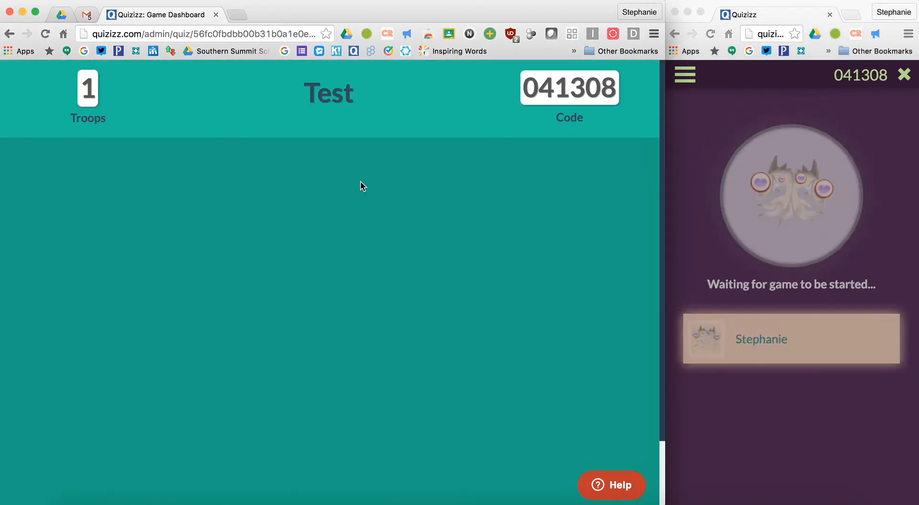
pyautogui.click(769, 314)
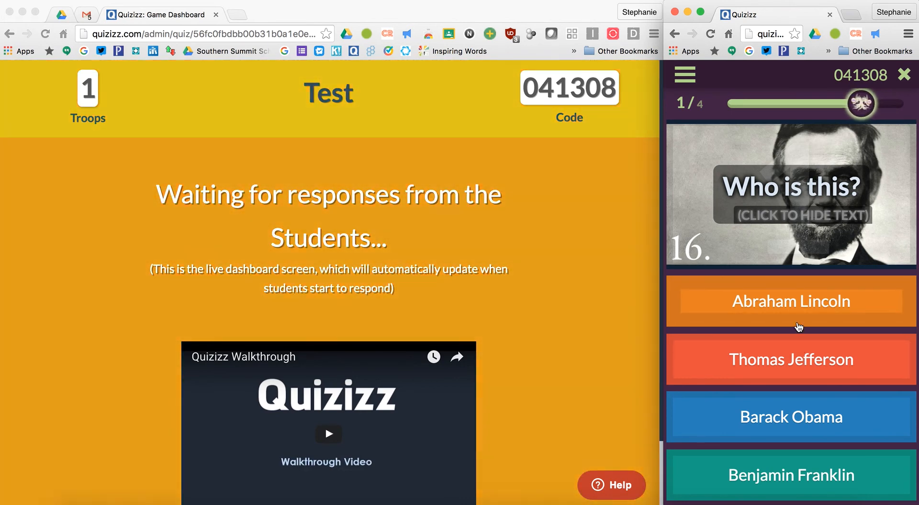
# Answer Abraham Lincoln, False, George Washington and Whigs as the student, then end the game
pyautogui.click(798, 327)
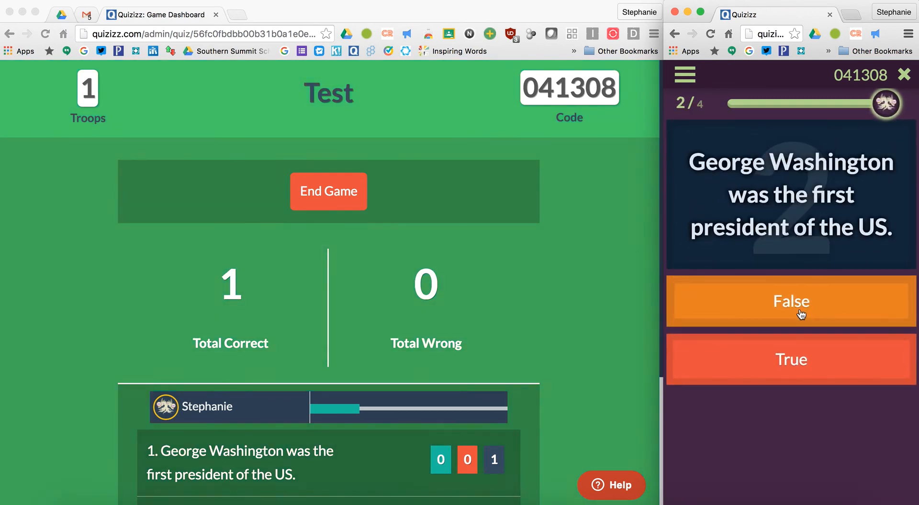
pyautogui.click(801, 313)
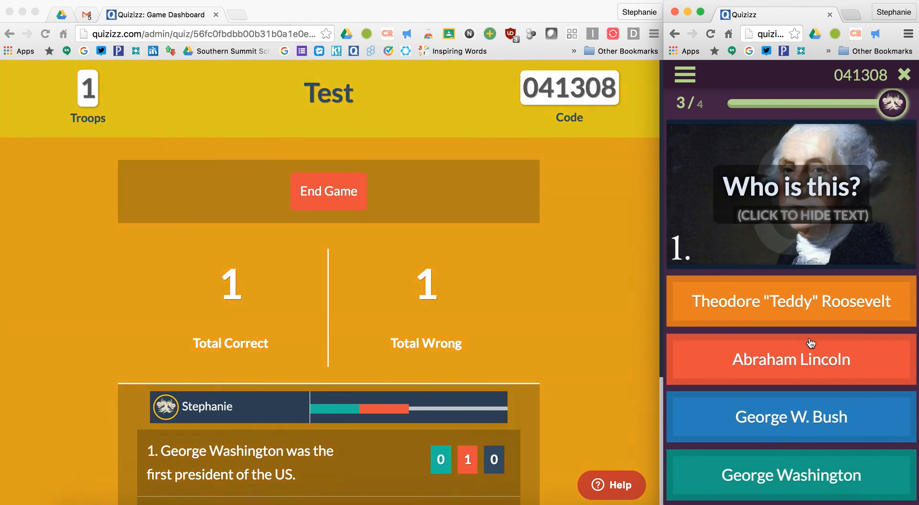
pyautogui.click(799, 480)
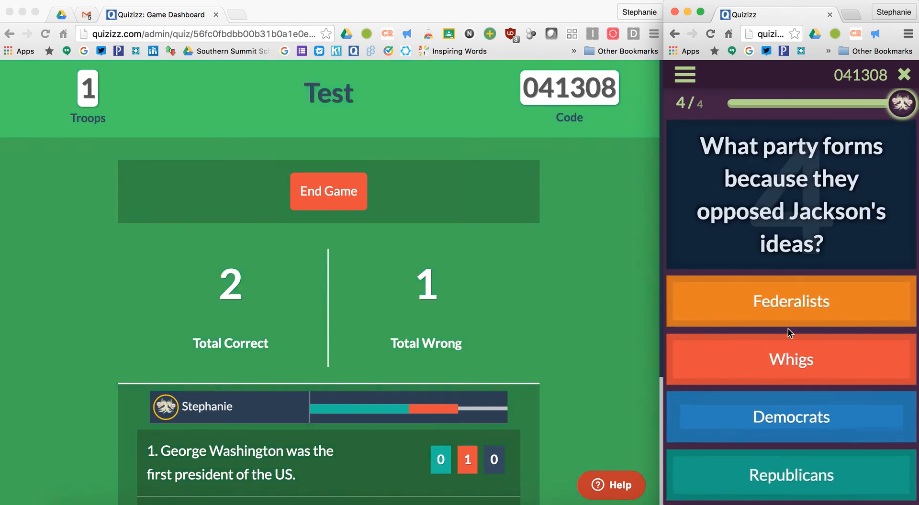
pyautogui.click(783, 366)
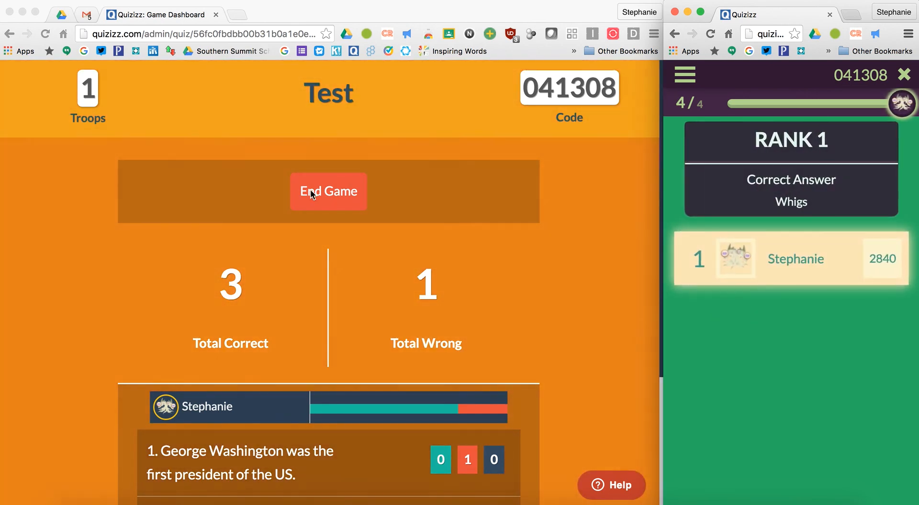
pyautogui.click(311, 193)
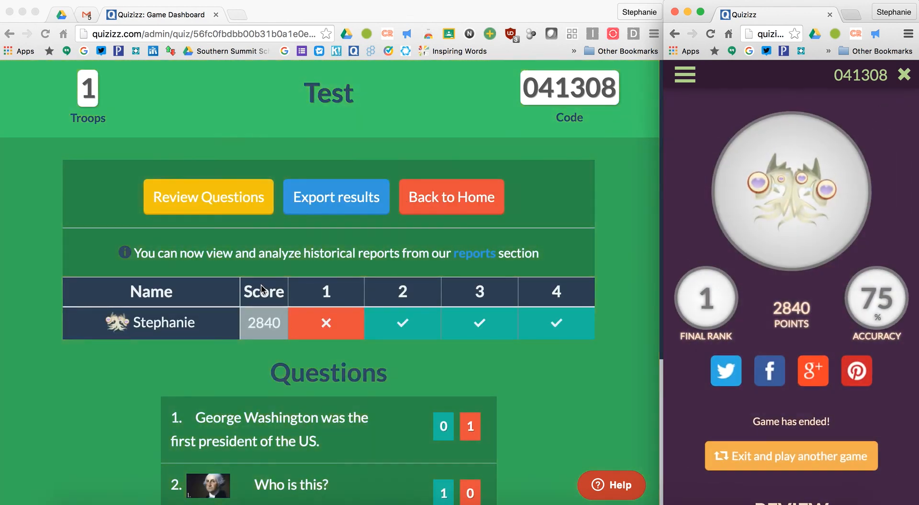
# Export the game results to an .xlsx spreadsheet and open the downloaded file
pyautogui.scroll(-5, 299, 376)
pyautogui.scroll(3, 288, 359)
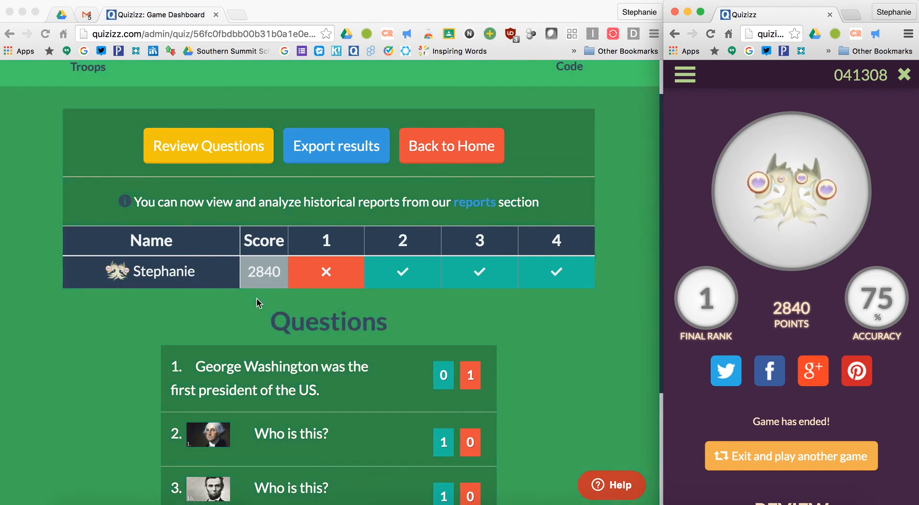
pyautogui.click(351, 148)
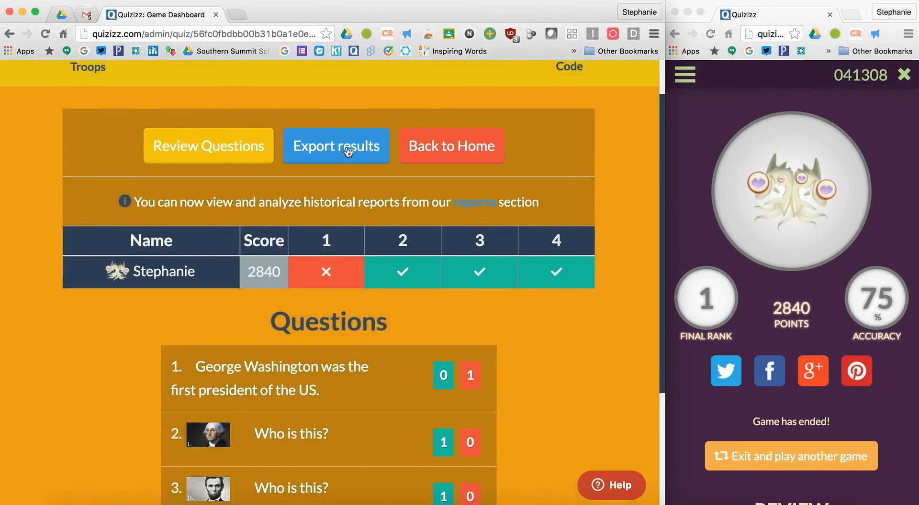
pyautogui.click(348, 151)
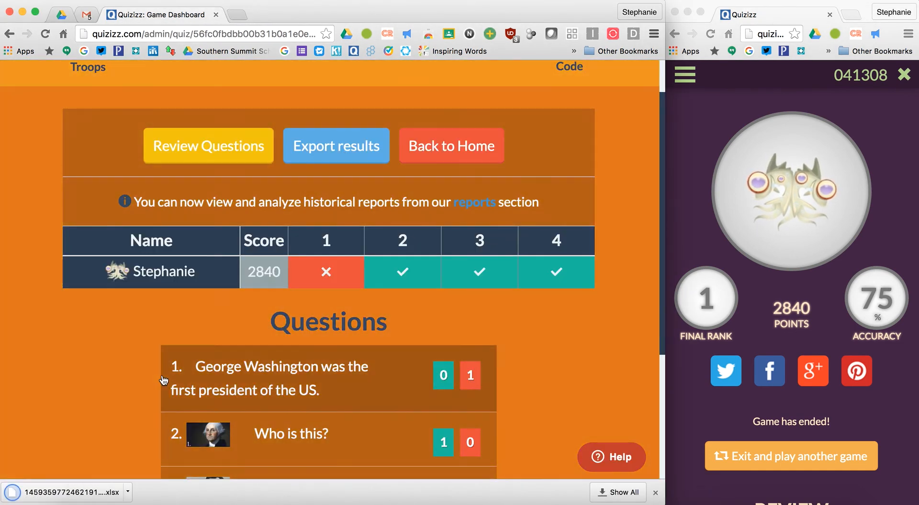
pyautogui.click(72, 493)
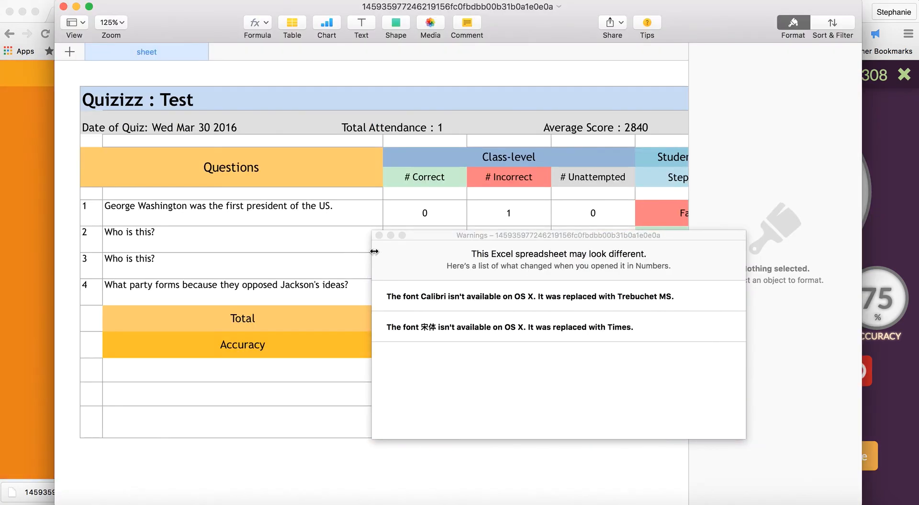
# Dismiss the font warnings and scroll across the results table showing 75% accuracy
pyautogui.click(378, 236)
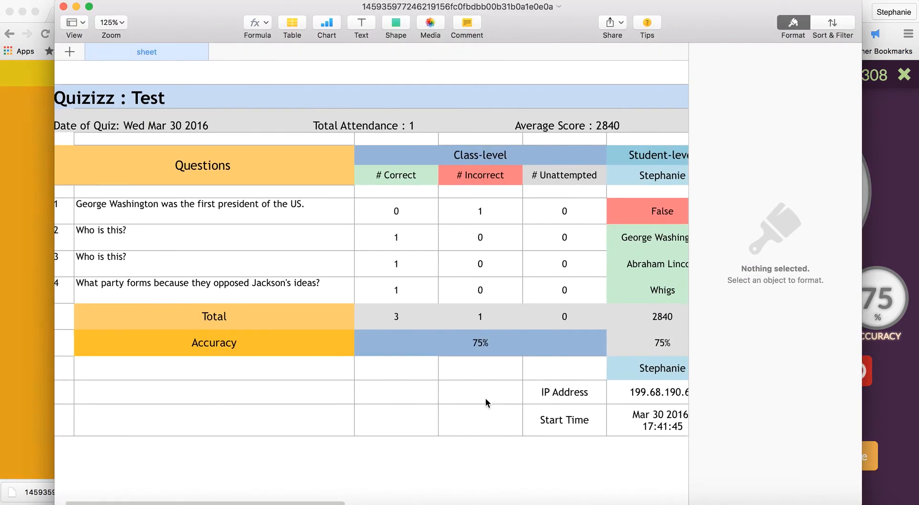
pyautogui.hscroll(3, 393, 369)
pyautogui.hscroll(1, 393, 369)
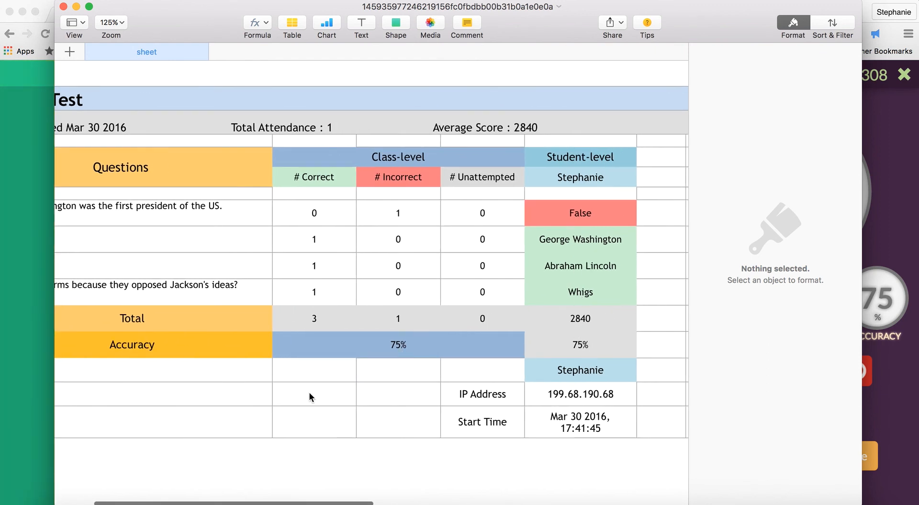
pyautogui.hscroll(-4, 309, 392)
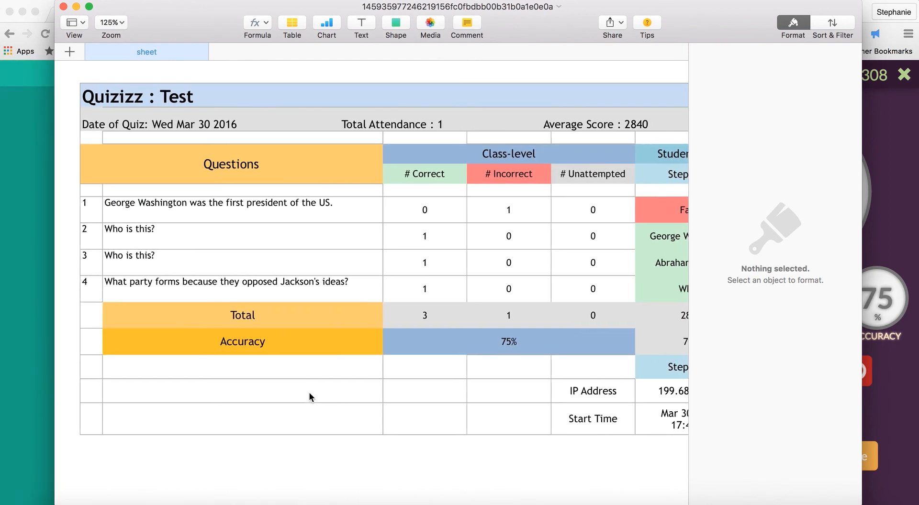